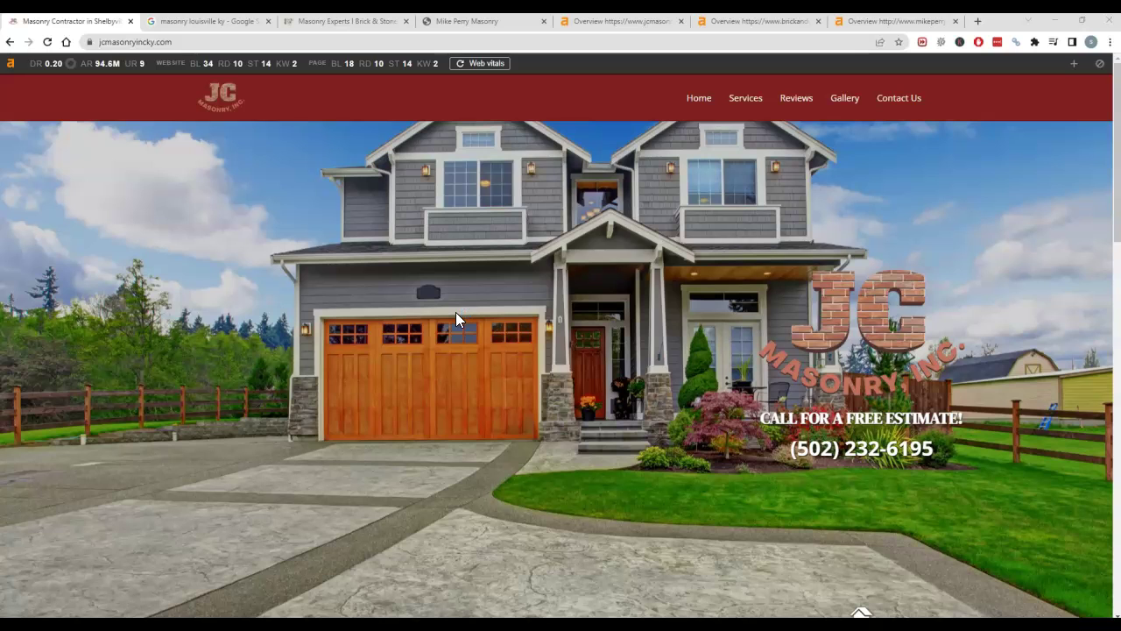
# Scroll through the current page, then switch to the Google results for 'masonry louisville ky'
pyautogui.scroll(-10, 443, 311)
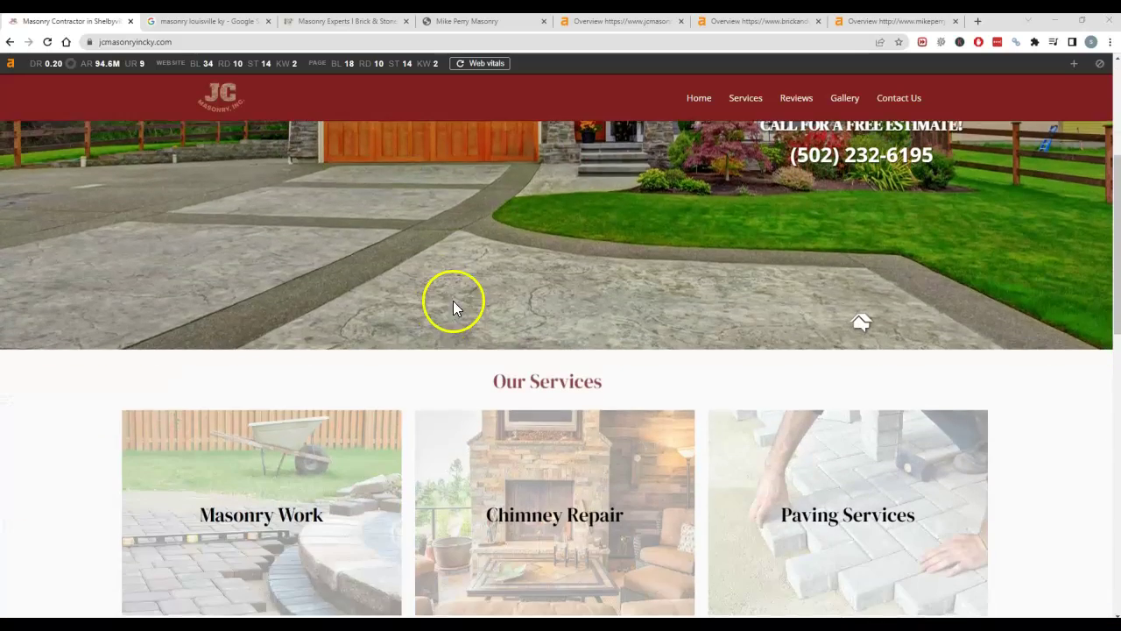
pyautogui.scroll(-4, 519, 271)
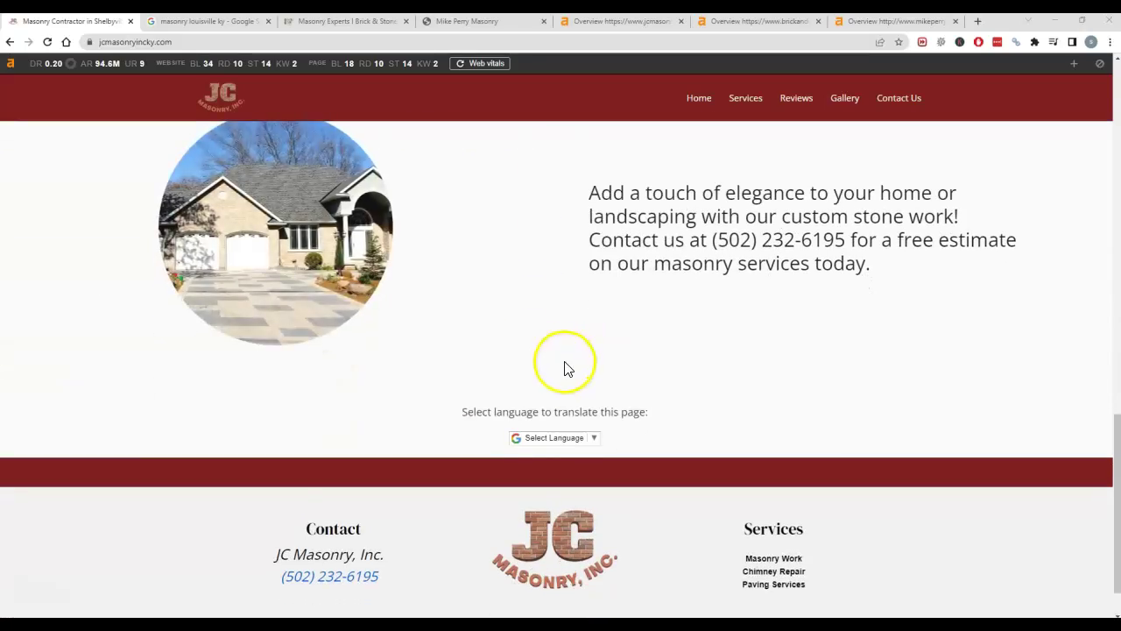
pyautogui.scroll(14, 561, 359)
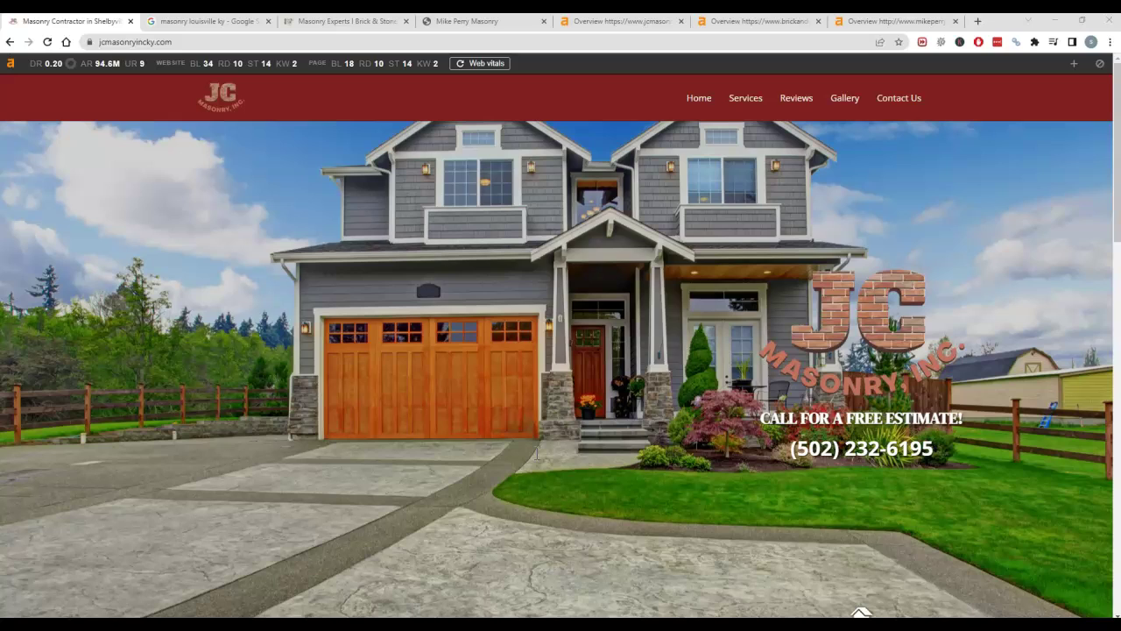
pyautogui.scroll(-4, 363, 446)
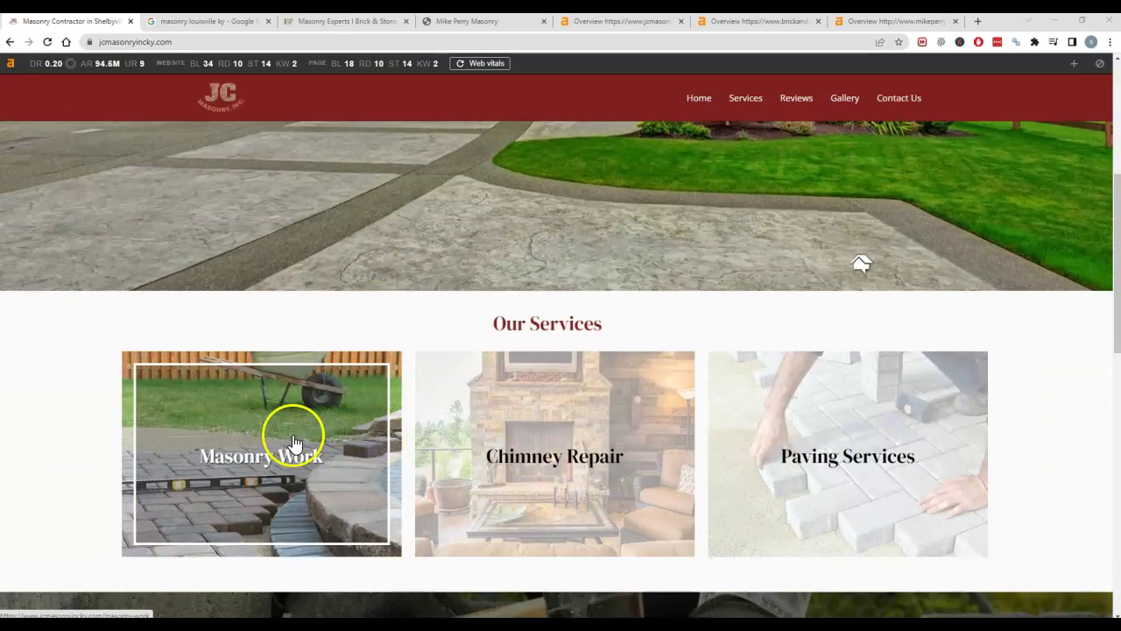
pyautogui.scroll(-1, 296, 445)
pyautogui.scroll(-2, 583, 438)
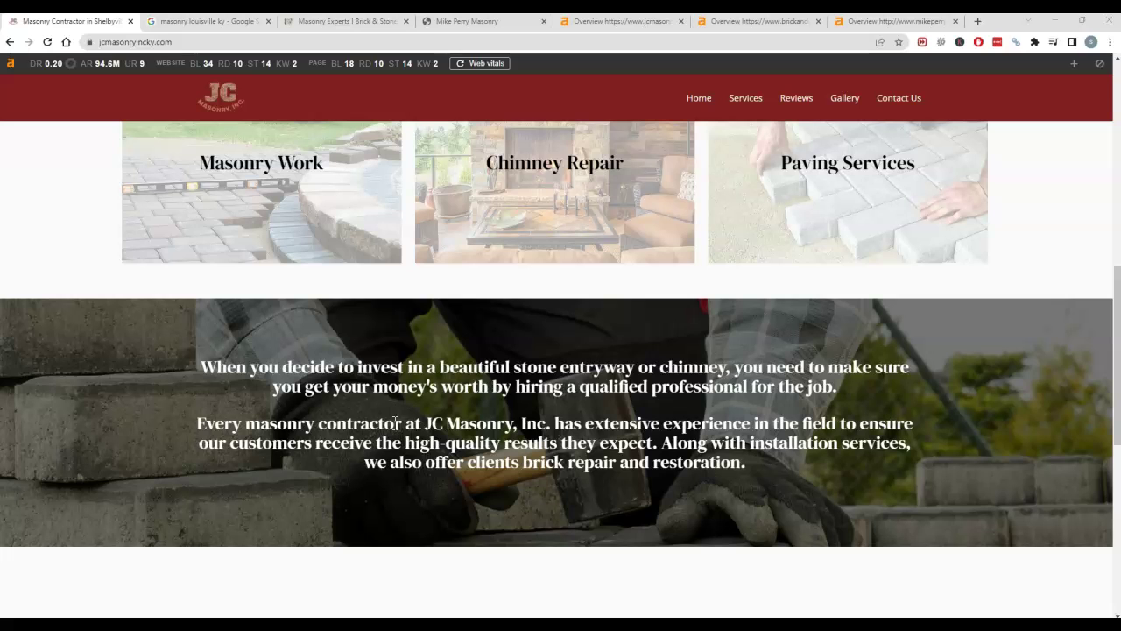
pyautogui.scroll(-2, 368, 453)
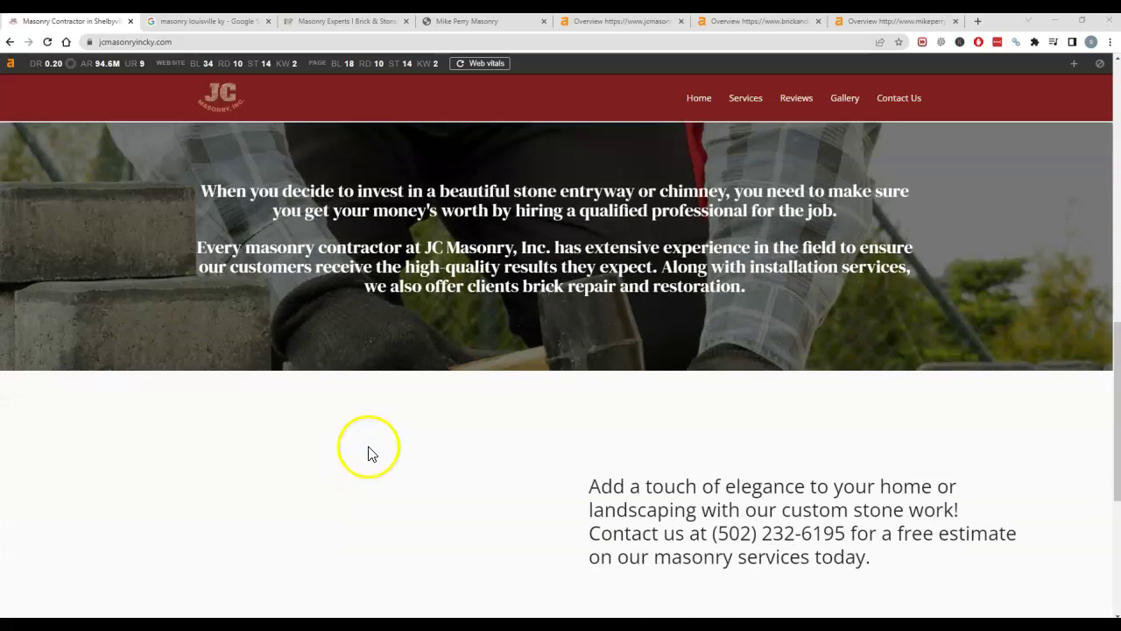
pyautogui.scroll(-3, 418, 453)
pyautogui.scroll(6, 376, 426)
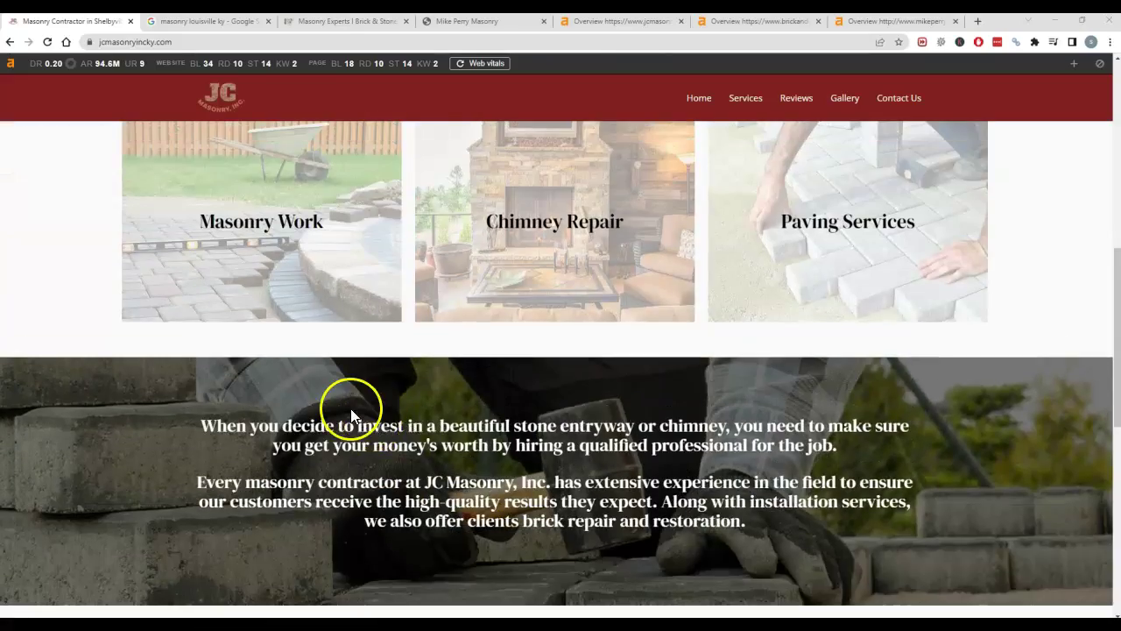
pyautogui.scroll(6, 351, 408)
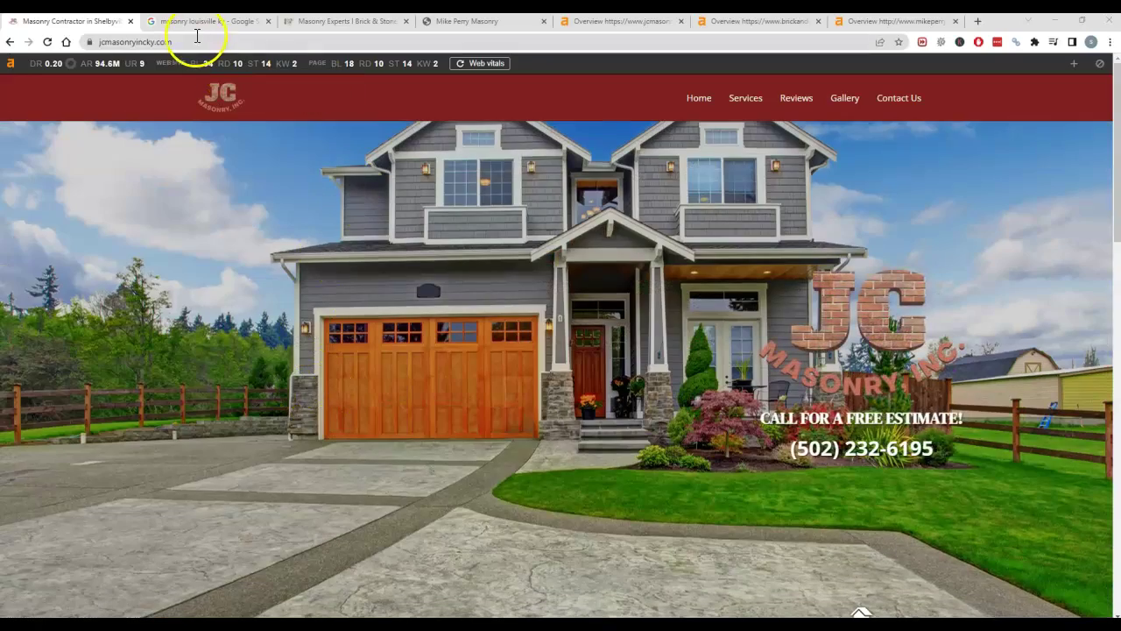
pyautogui.click(207, 26)
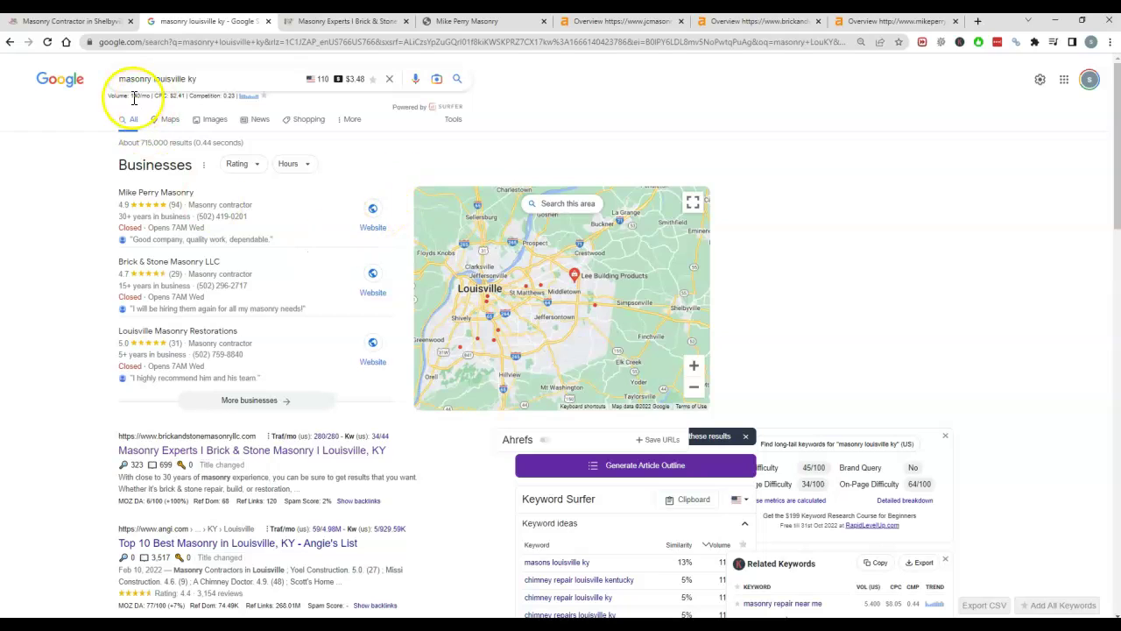
# Highlight the 140/mo search volume and review the map pack and organic listings
pyautogui.moveTo(110, 96); pyautogui.dragTo(149, 103)
pyautogui.click(336, 194)
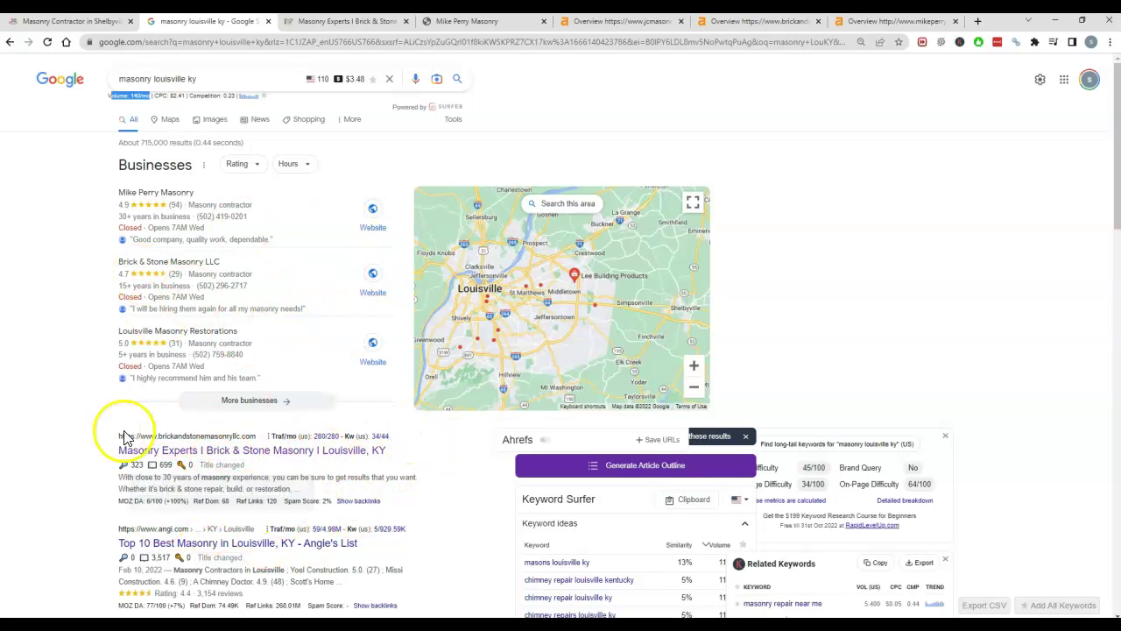
pyautogui.moveTo(221, 466)
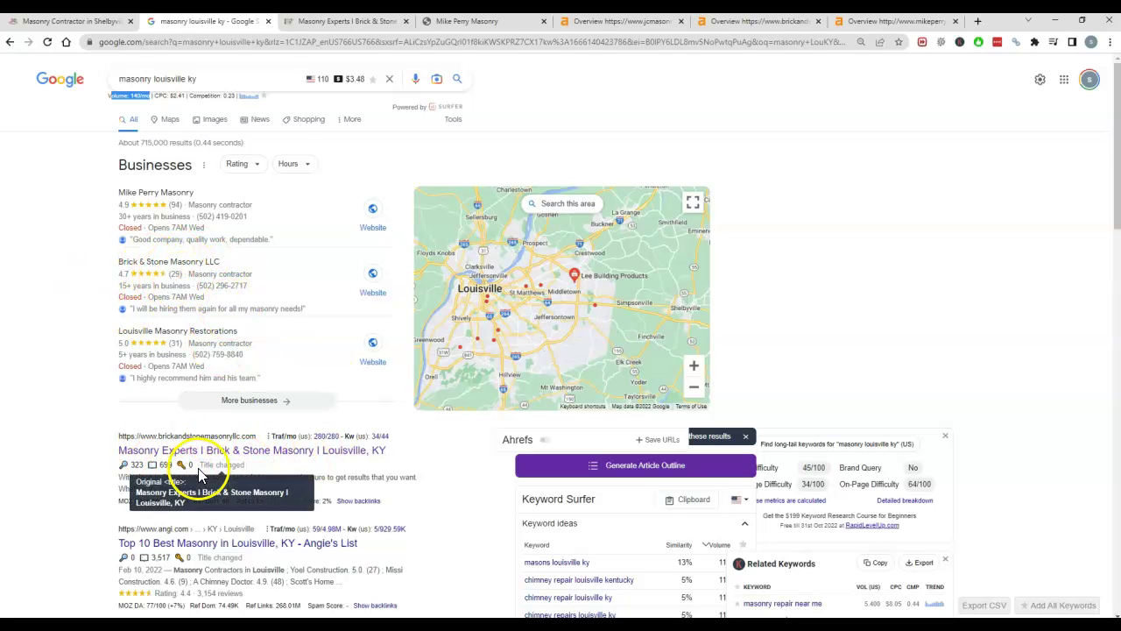
pyautogui.scroll(-2, 201, 471)
pyautogui.scroll(-2, 201, 470)
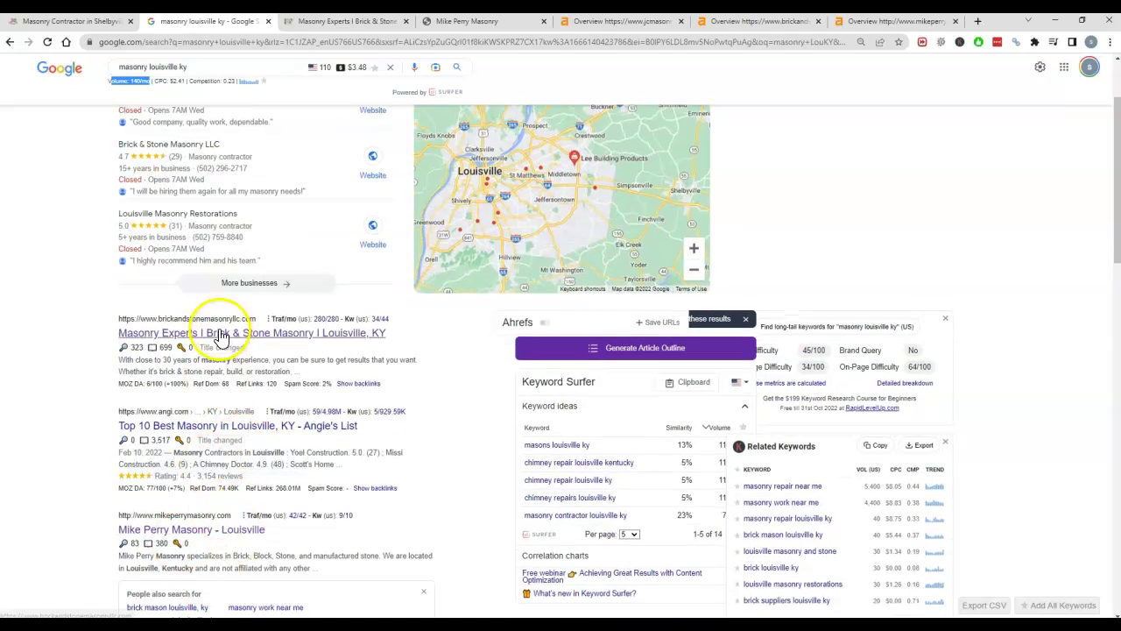
# Open the Brick & Stone Masonry homepage and scroll down to its footer and back up
pyautogui.click(355, 21)
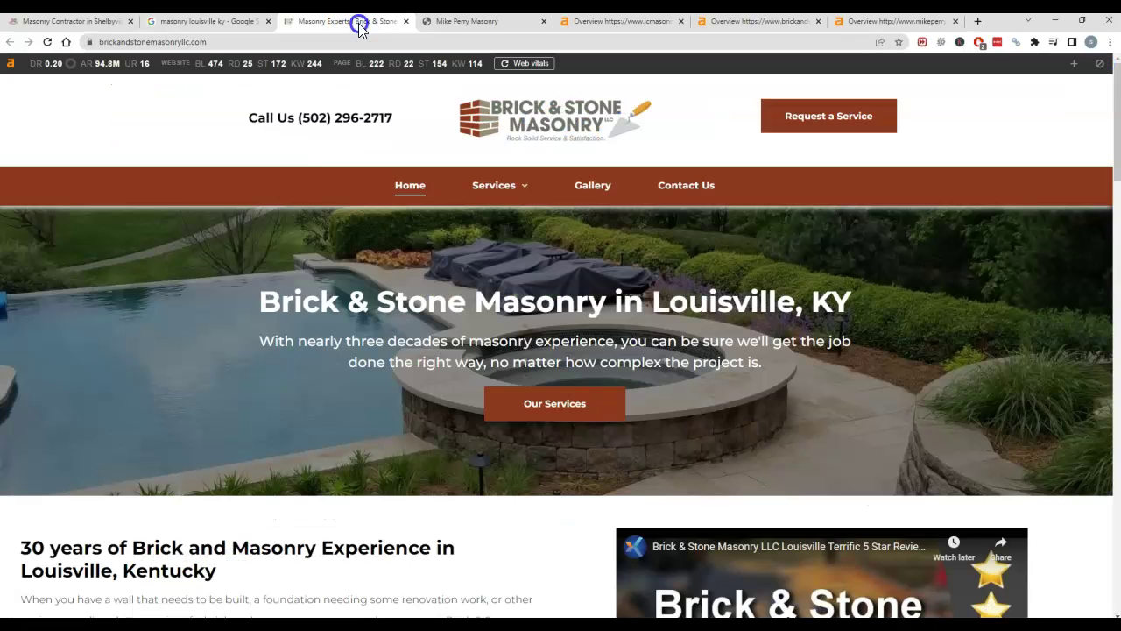
pyautogui.scroll(-9, 307, 285)
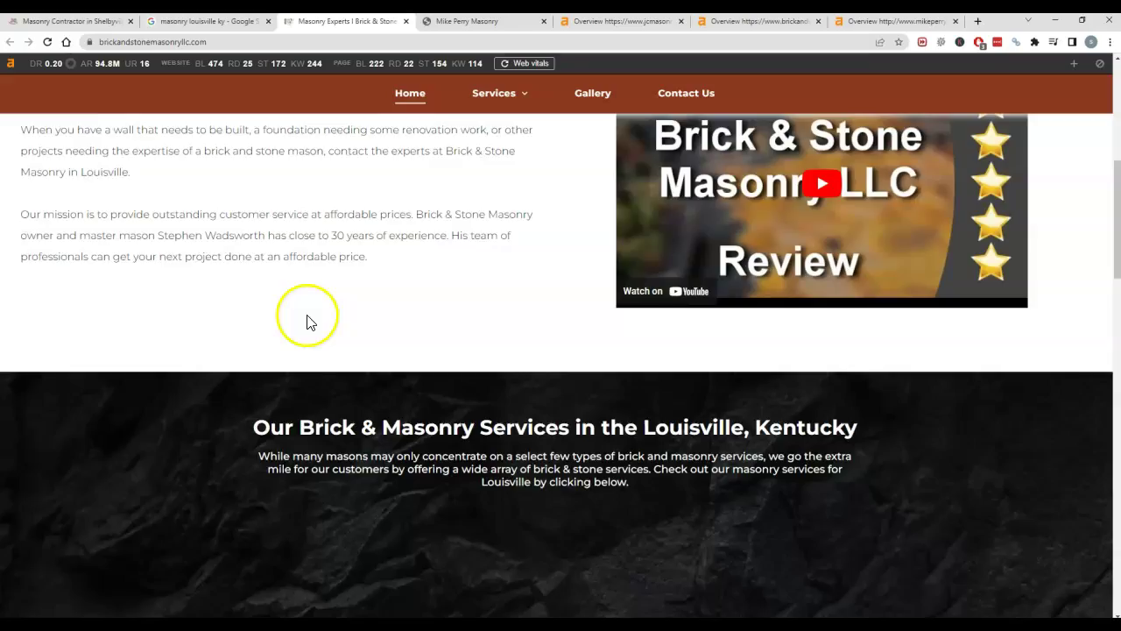
pyautogui.scroll(-10, 295, 324)
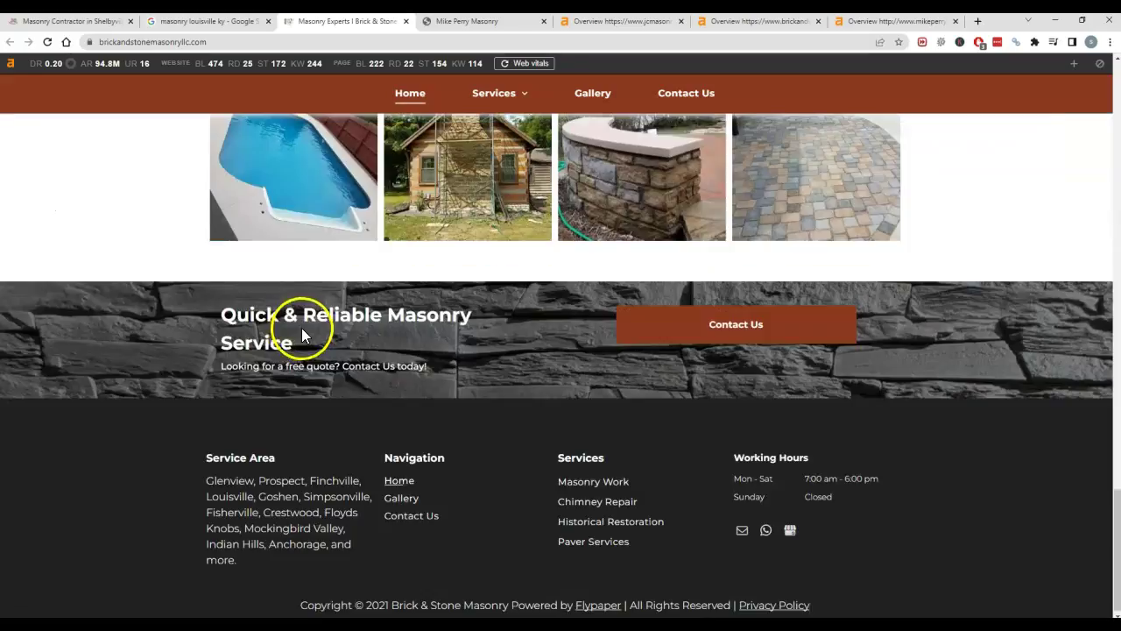
pyautogui.scroll(15, 360, 359)
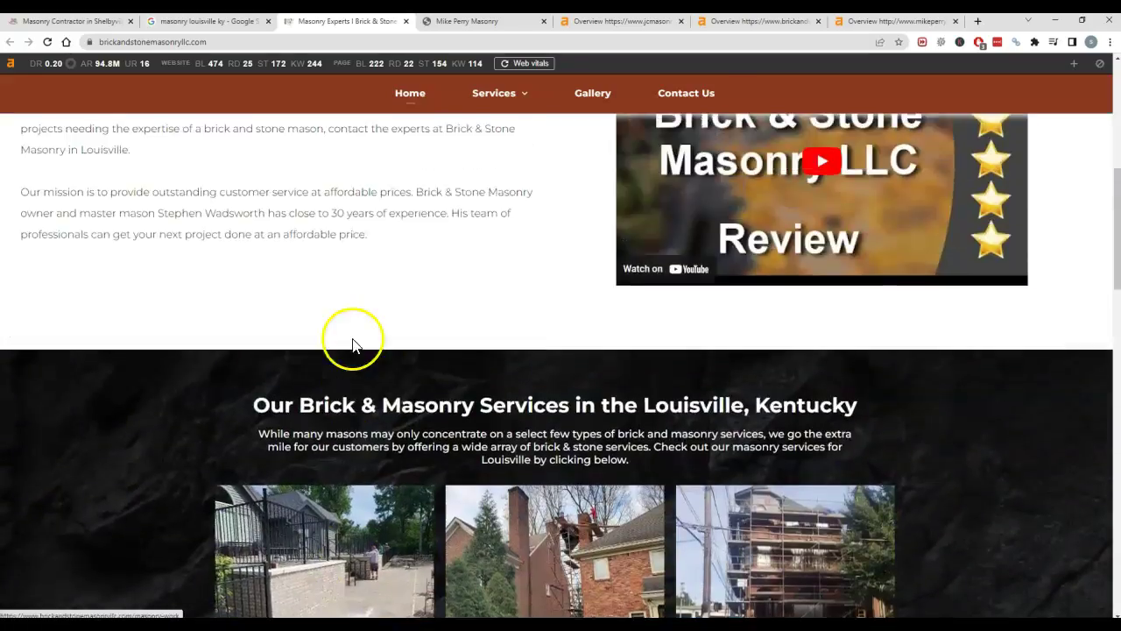
pyautogui.scroll(3, 473, 412)
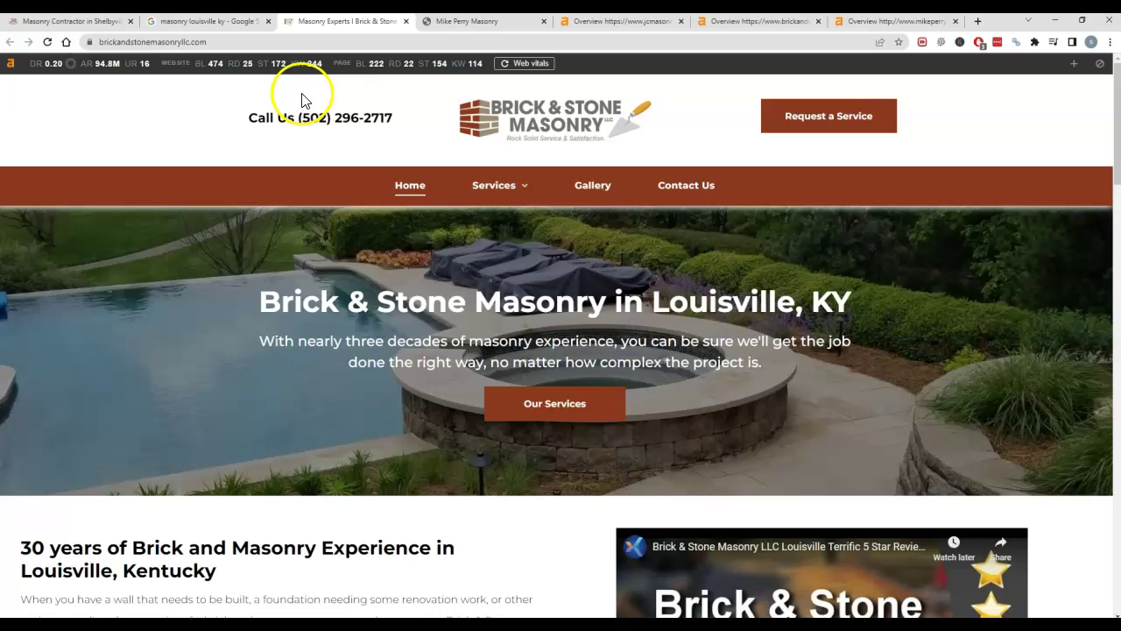
# View the Mike Perry Masonry site, then the Ahrefs overview for JC Masonry's Masonry Work page
pyautogui.click(470, 23)
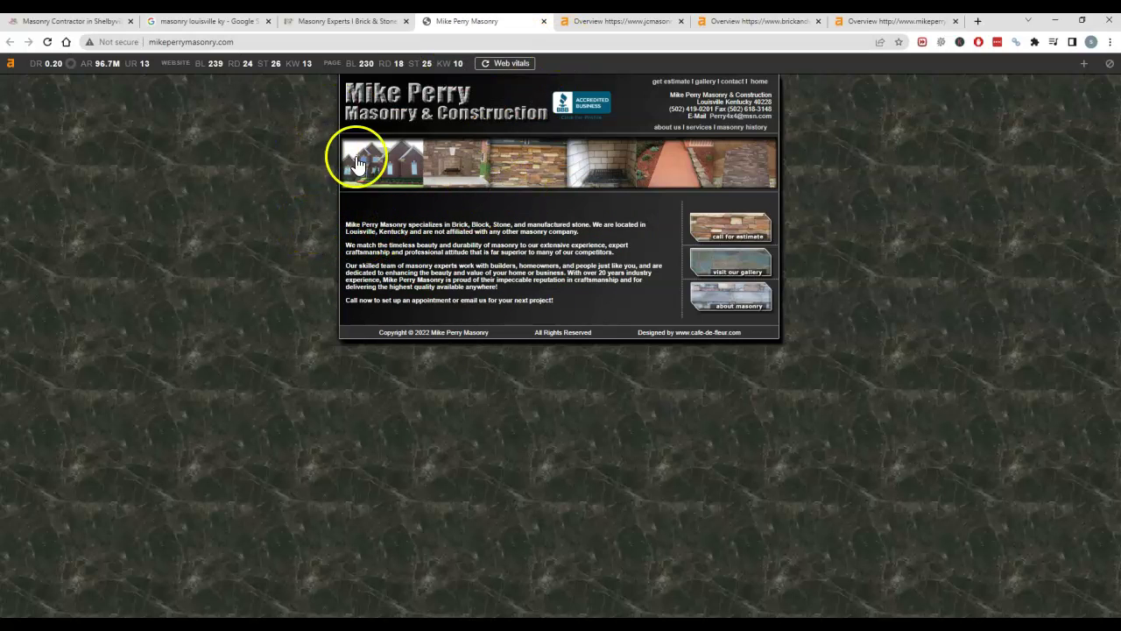
pyautogui.click(599, 24)
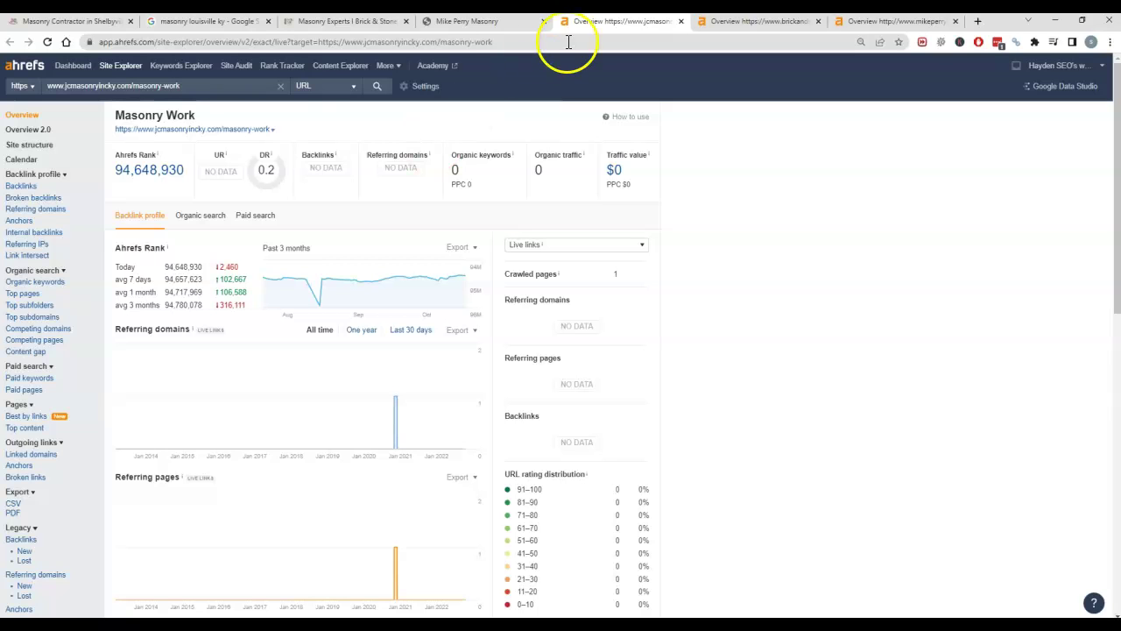
# Switch the Ahrefs analysis to the whole domain (*.domain/*) and highlight JC Masonry's UR and DR
pyautogui.click(343, 87)
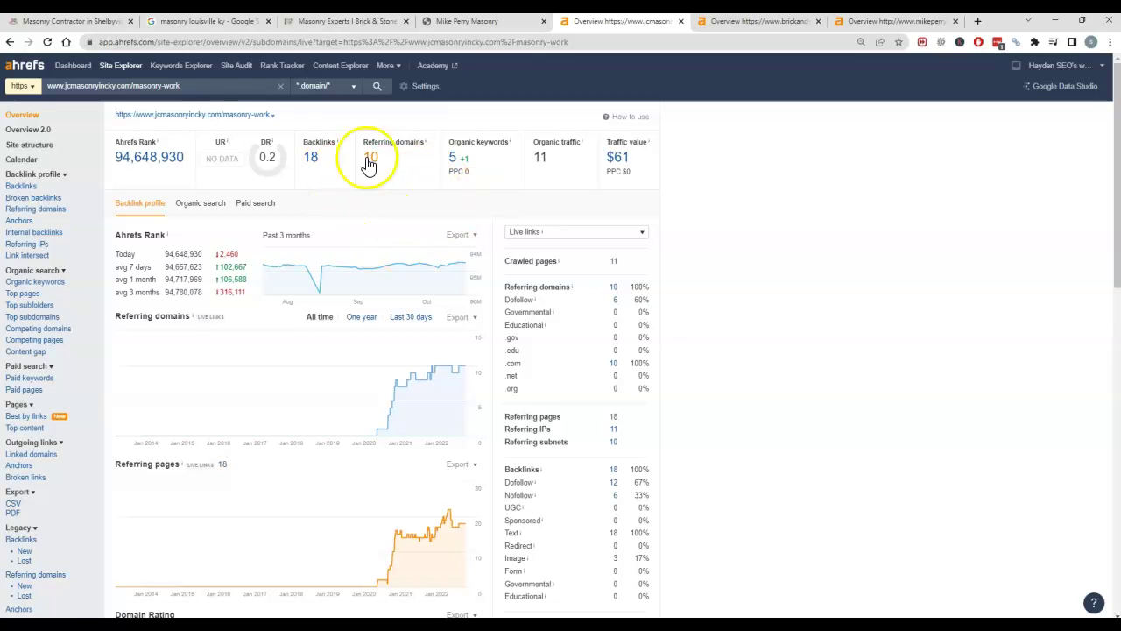
pyautogui.moveTo(280, 158); pyautogui.dragTo(200, 156)
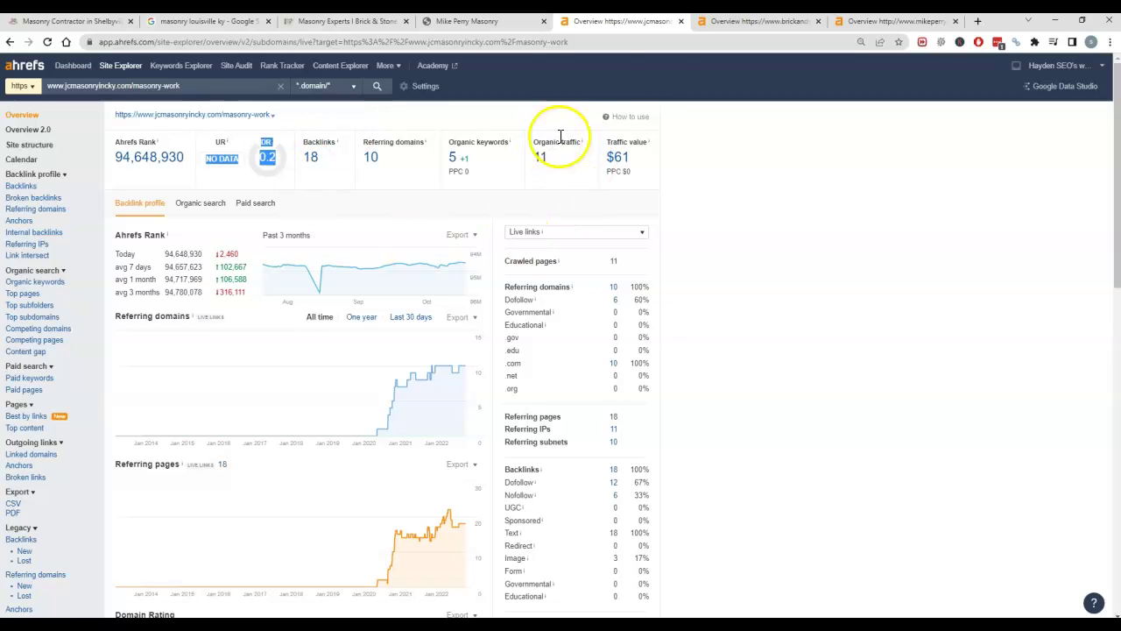
# Review Brick & Stone's Ahrefs overview, highlighting 222 backlinks, 22 referring domains and UR 16
pyautogui.click(717, 29)
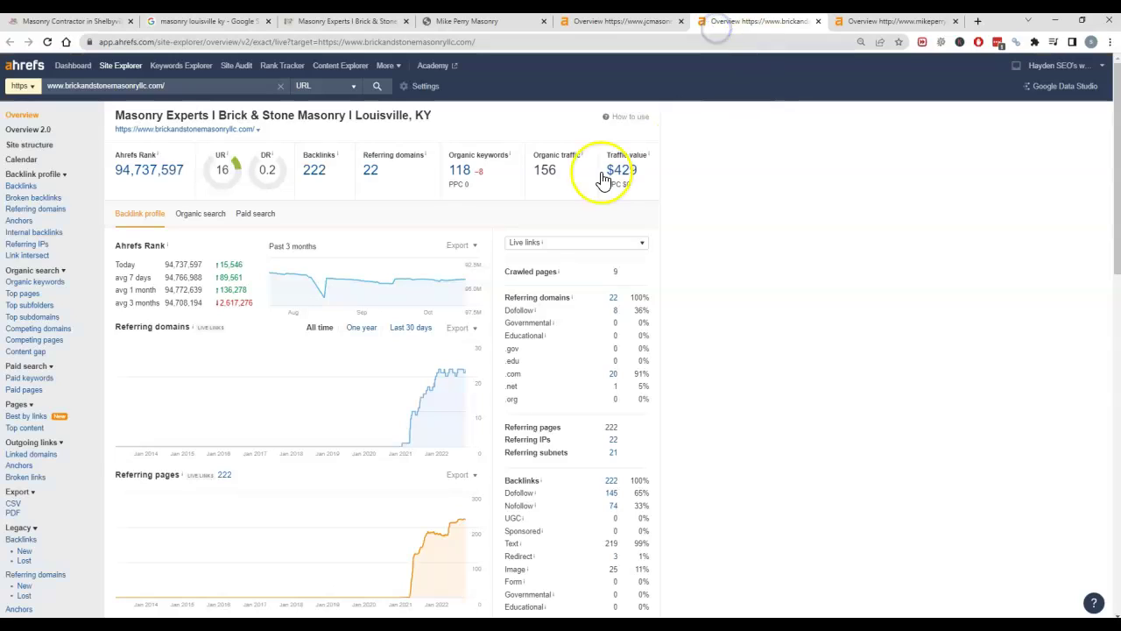
pyautogui.moveTo(407, 180); pyautogui.dragTo(302, 180)
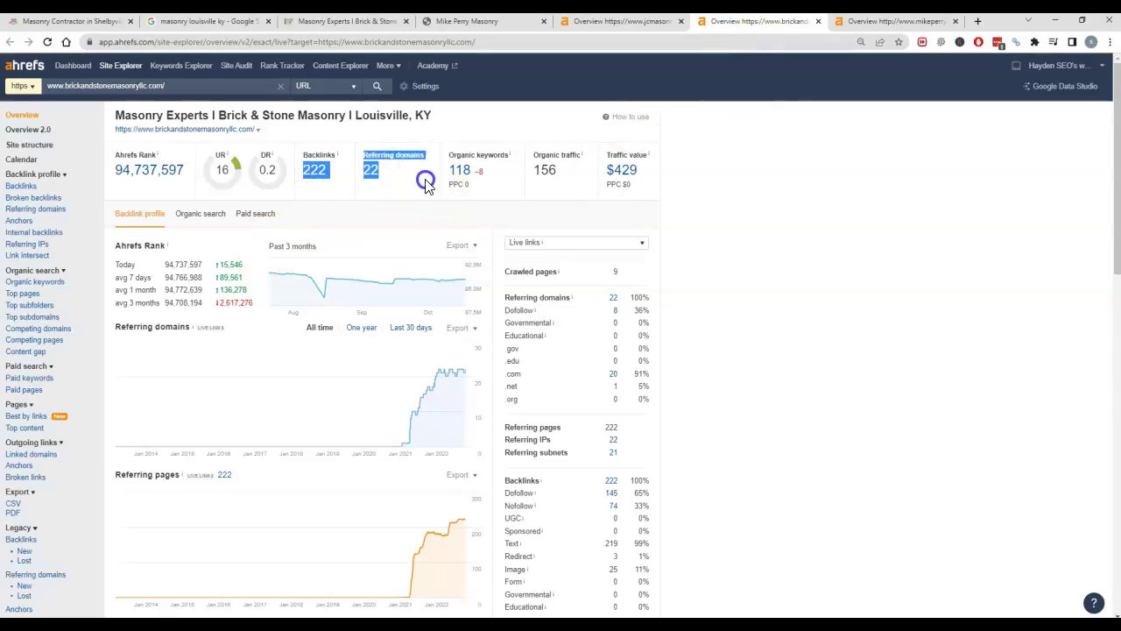
pyautogui.click(221, 173)
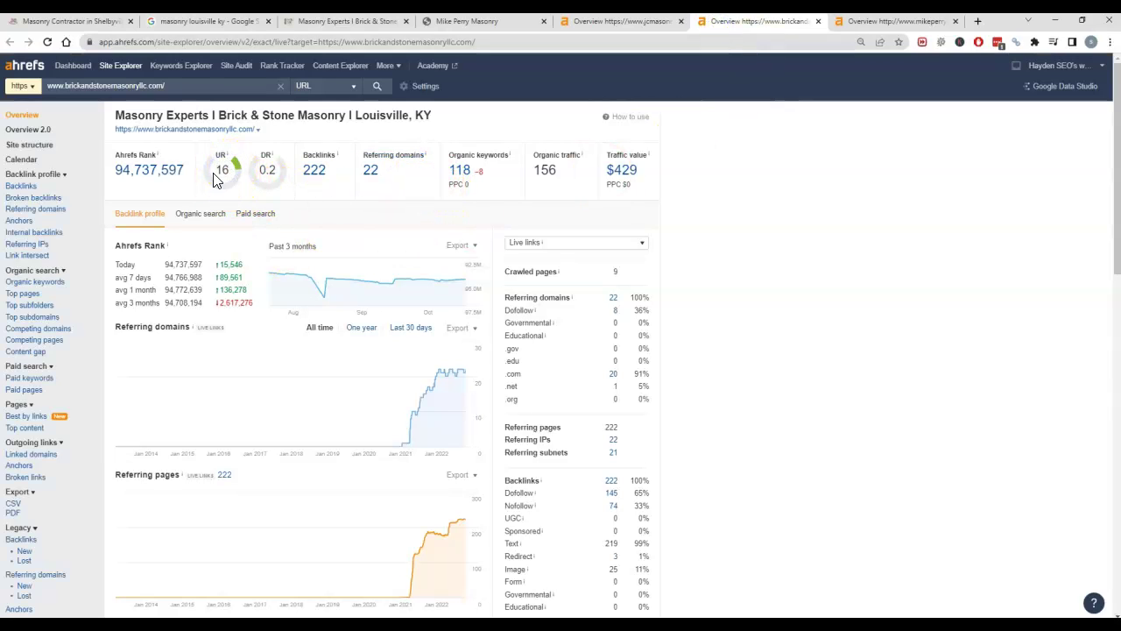
pyautogui.doubleClick(225, 169)
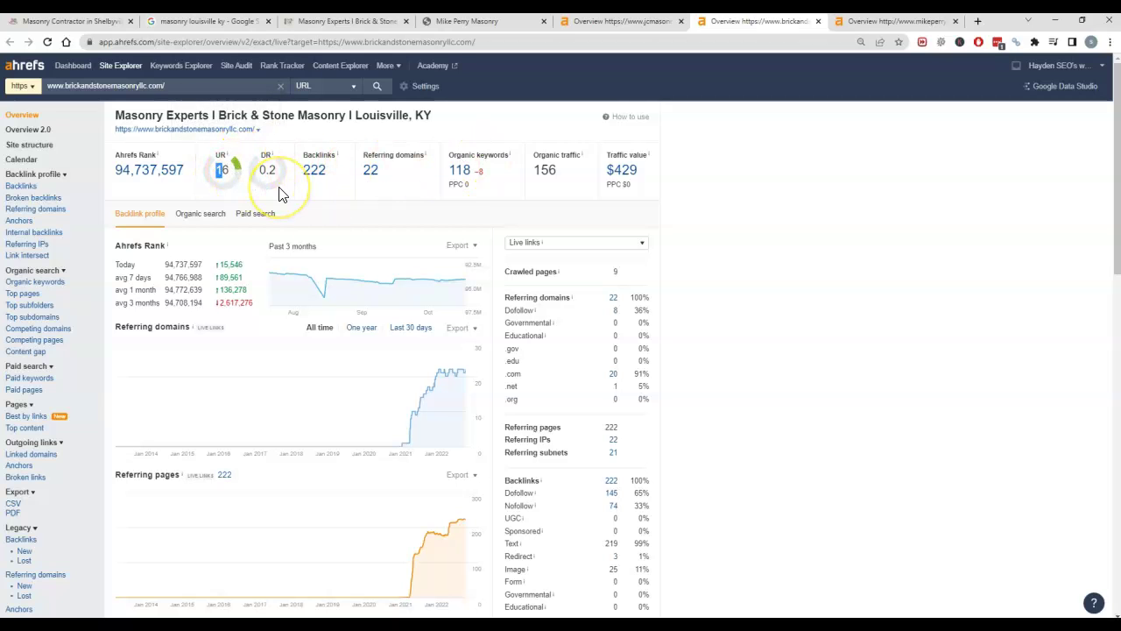
# Review Mike Perry Masonry's Ahrefs overview, highlighting its backlinks, referring domains and DR 0.2
pyautogui.click(915, 22)
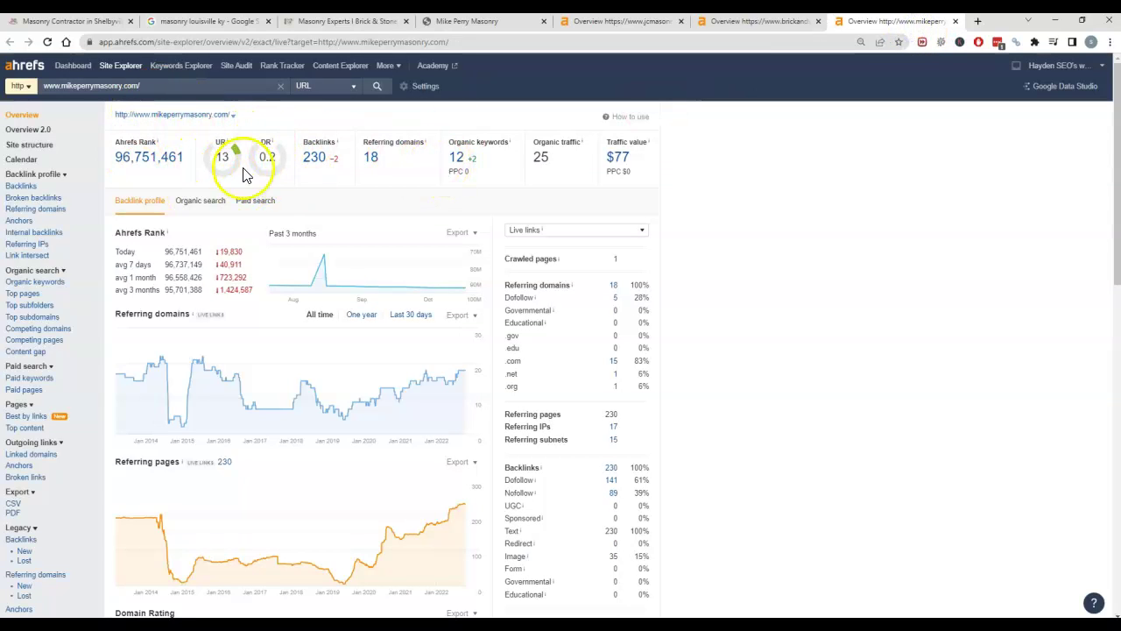
pyautogui.moveTo(396, 169); pyautogui.dragTo(263, 166)
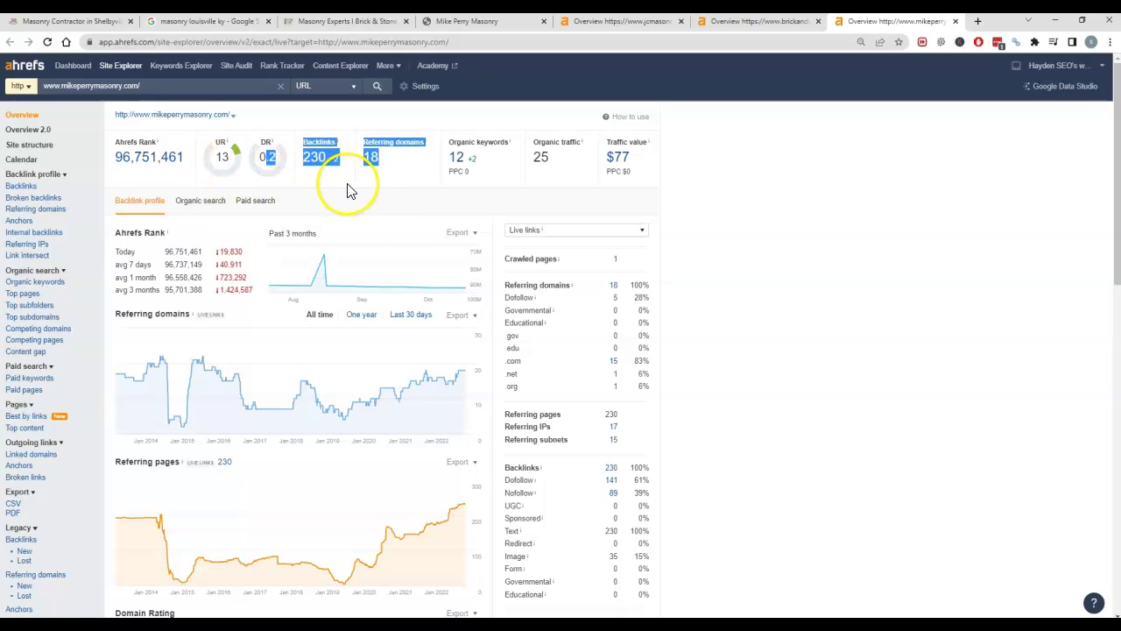
pyautogui.doubleClick(266, 158)
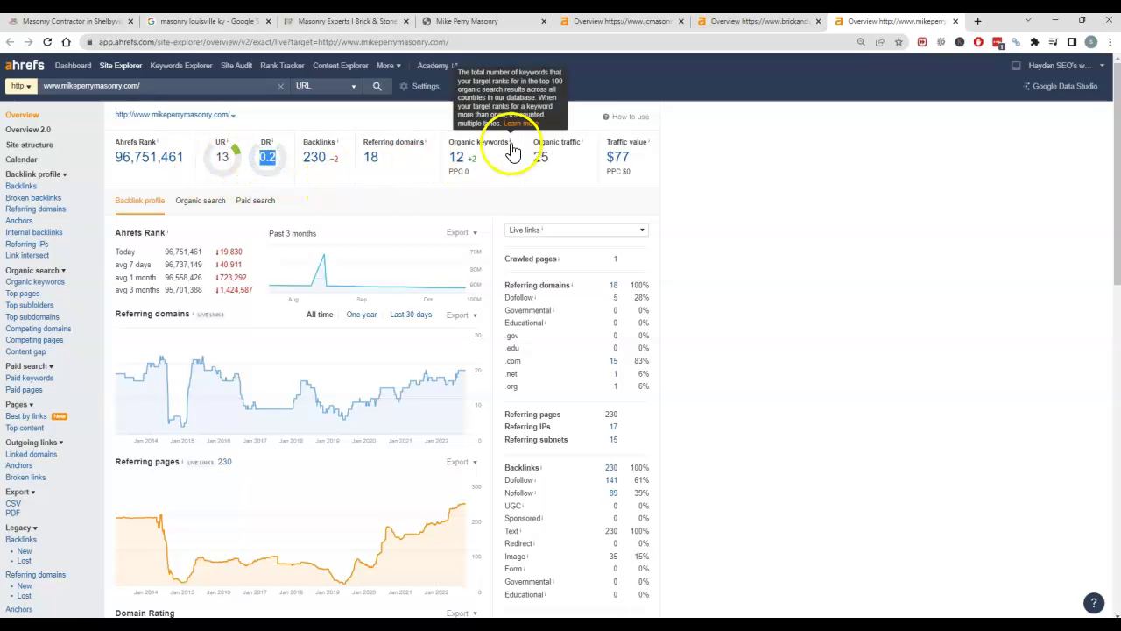
# Go back to the JC Masonry homepage showing DR 0.20, UR 9, 34 backlinks and 10 referring domains
pyautogui.click(74, 22)
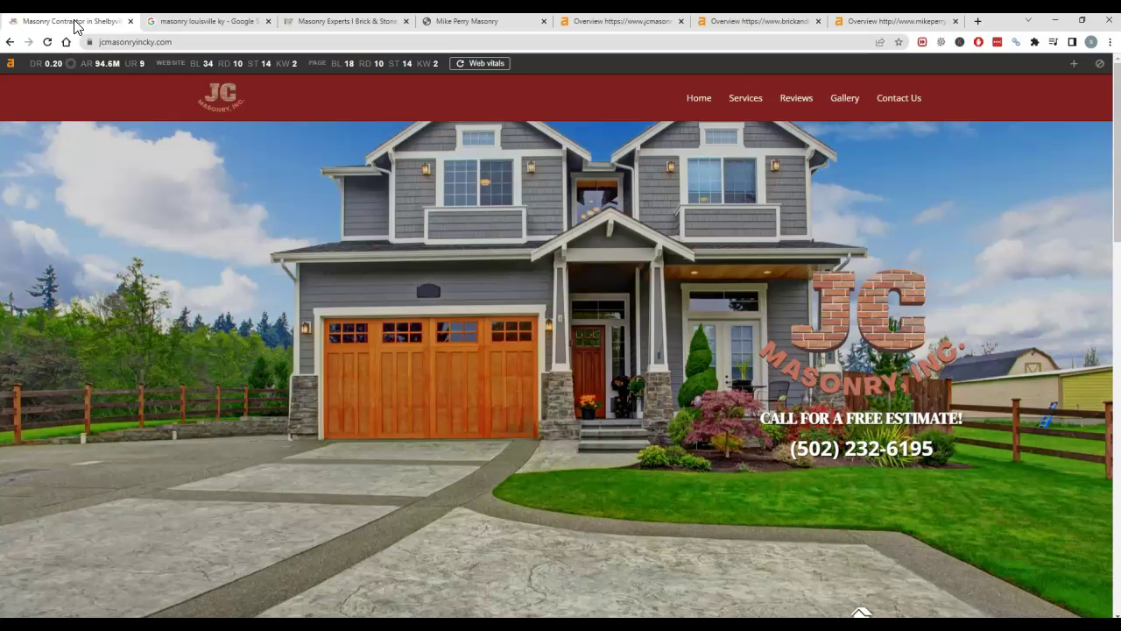
pyautogui.click(57, 28)
pyautogui.click(95, 514)
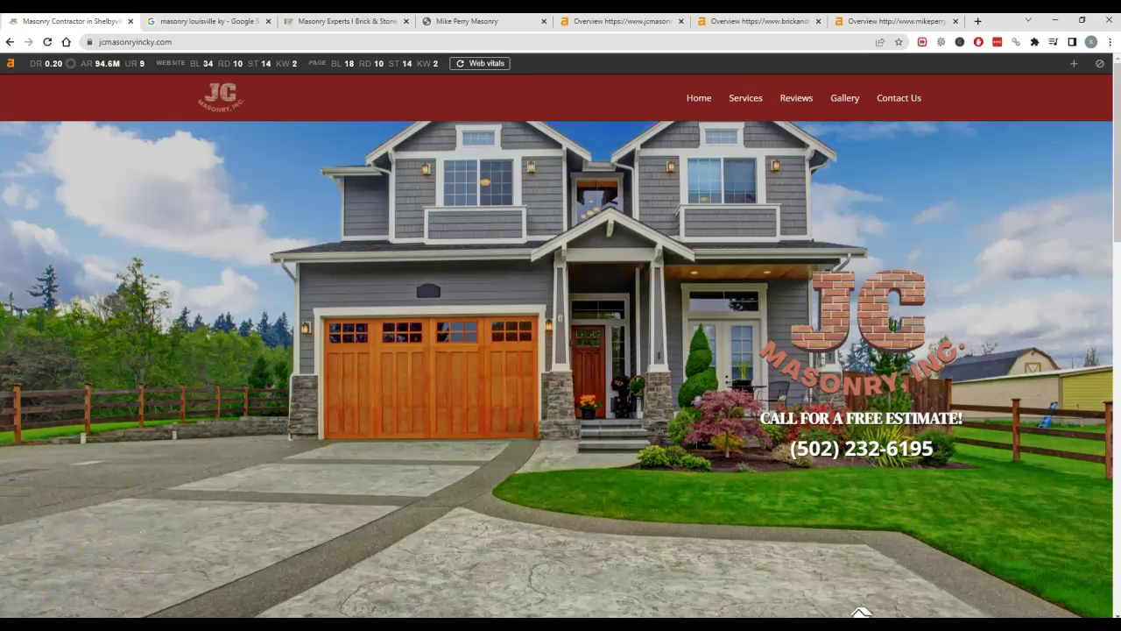